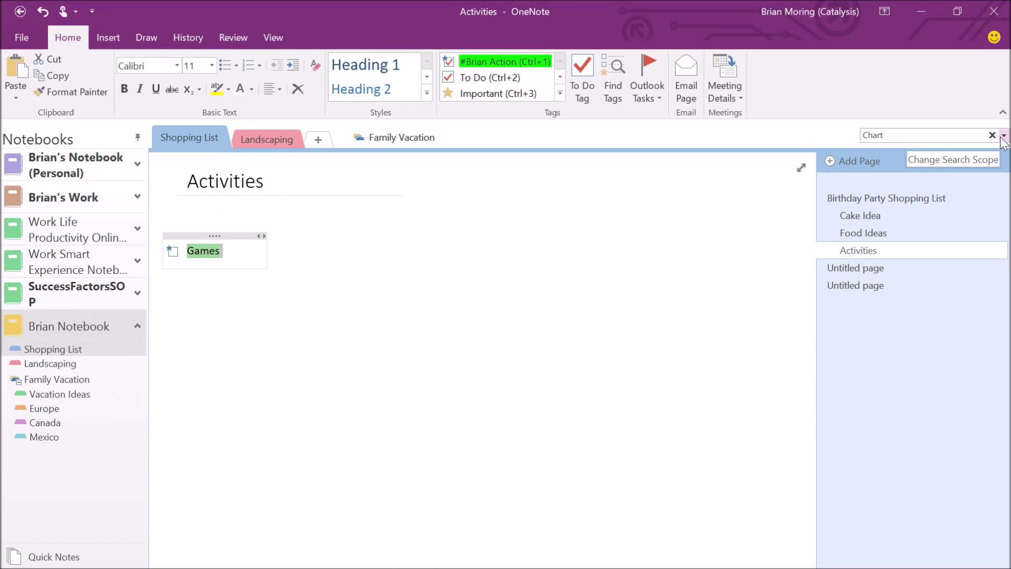
Step: Title the first untitled page in the Shopping List section "Budget" and start its body
click(838, 272)
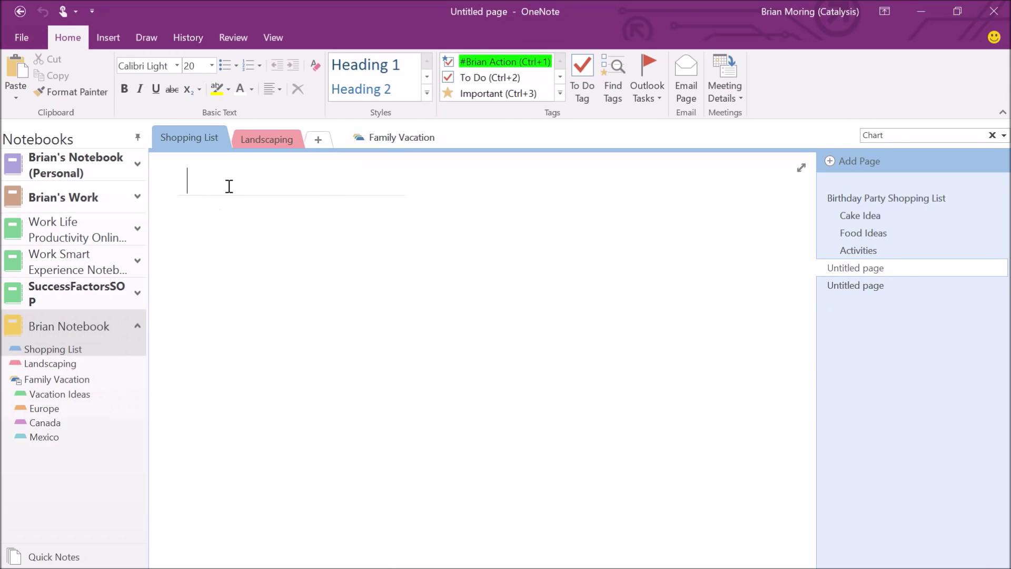
text(Budget)
key(Return)
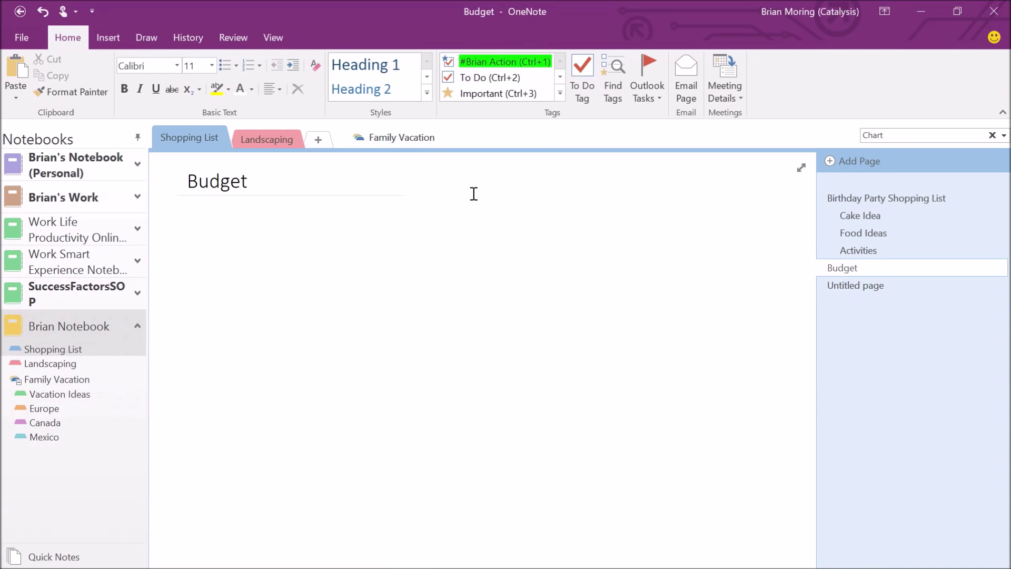
Step: Insert a table with five columns and three rows on the Budget page
click(106, 42)
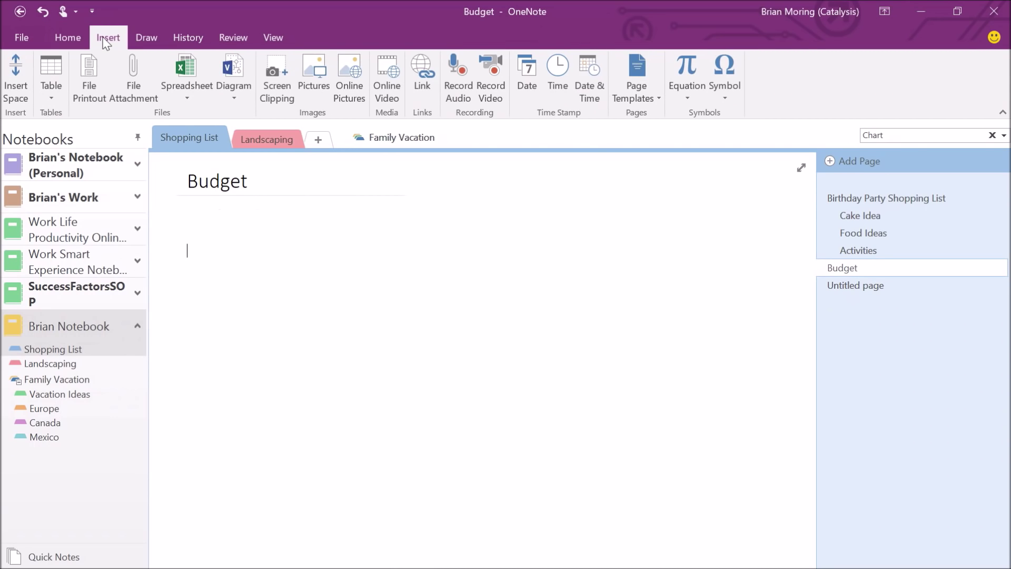
click(51, 94)
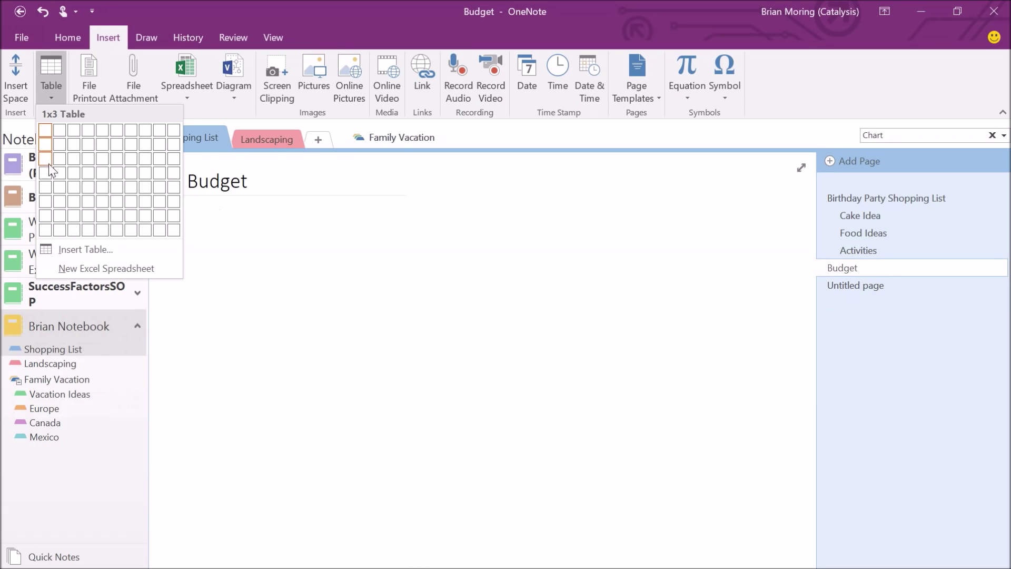
click(111, 164)
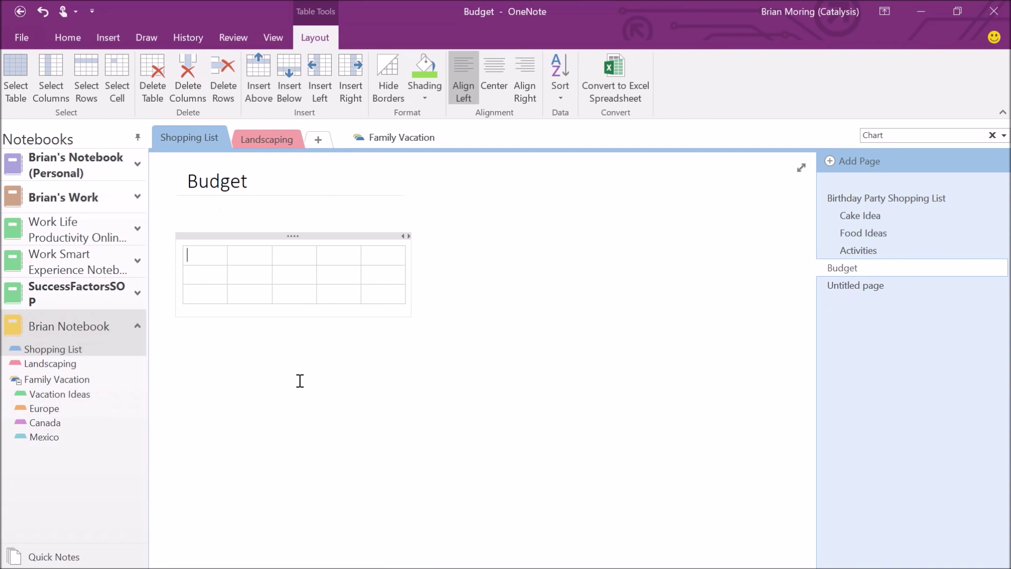
Step: Fill the first table column with the heading "Cake" and the amounts 50 and 35
text(Cake)
key(Down)
text(50)
key(Down)
text(35)
Step: Fill the second table column with the heading "Food" and the amounts 100 and 125
text(Food)
key(Down)
text(100)
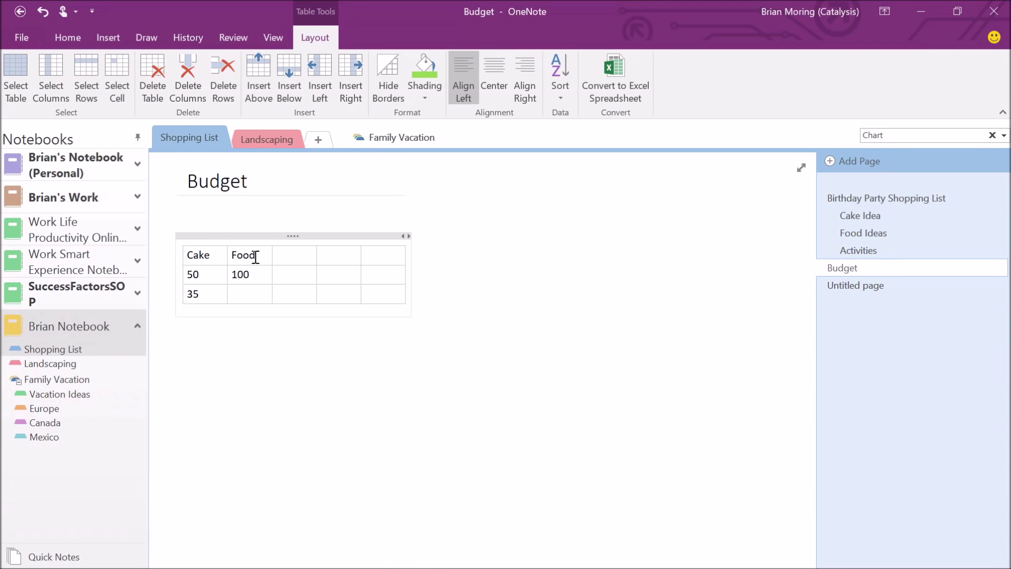
key(Down)
key(Down)
click(252, 294)
text(125)
Step: Fill the third table column with the heading "Activities" and the amounts 200 and 250
click(300, 258)
text(Activities)
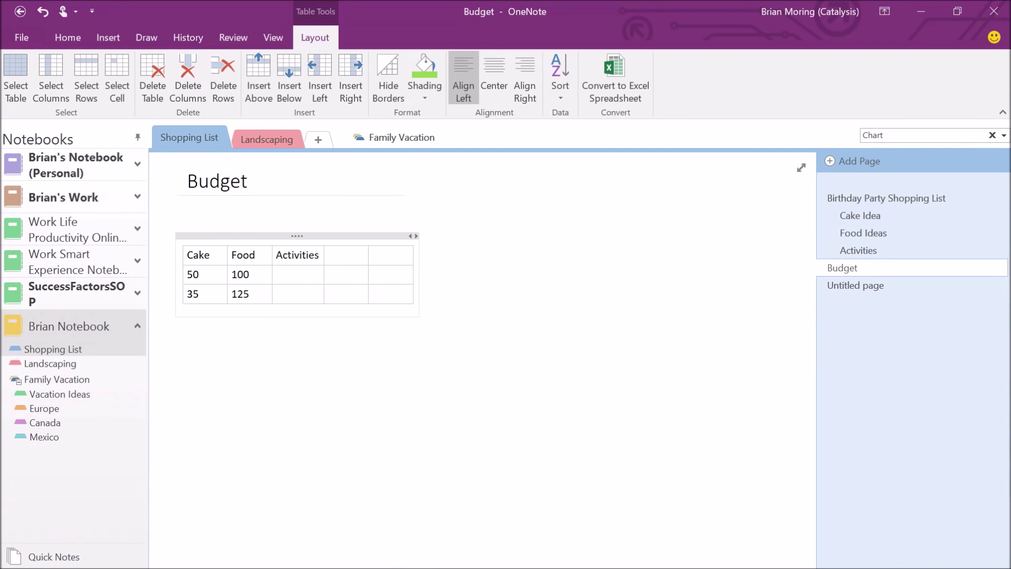
click(303, 277)
text(200)
key(Down)
text(250)
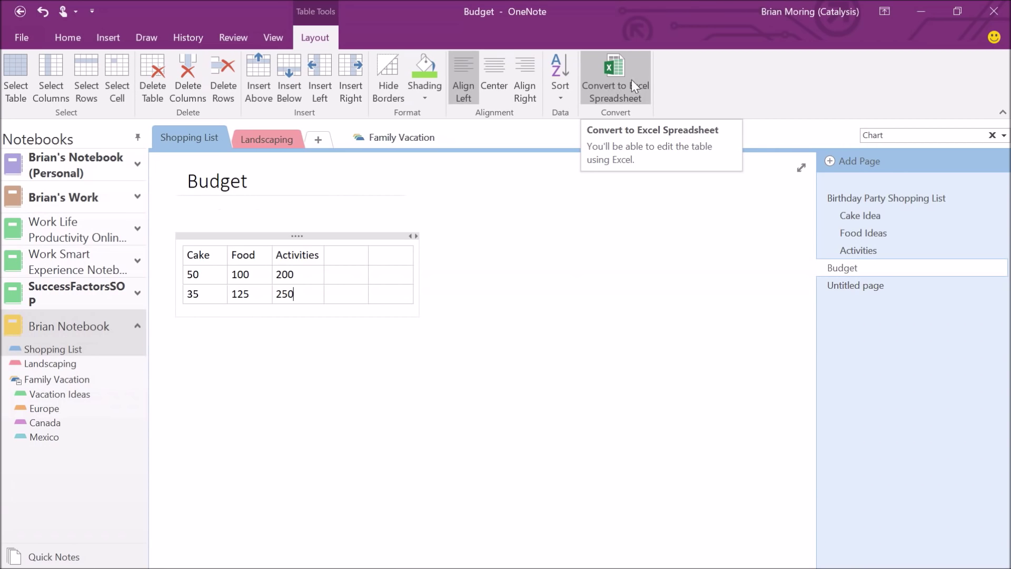
Step: Convert the budget table to an Excel spreadsheet and insert the recommended Clustered Column chart for cells A1:C3
click(618, 82)
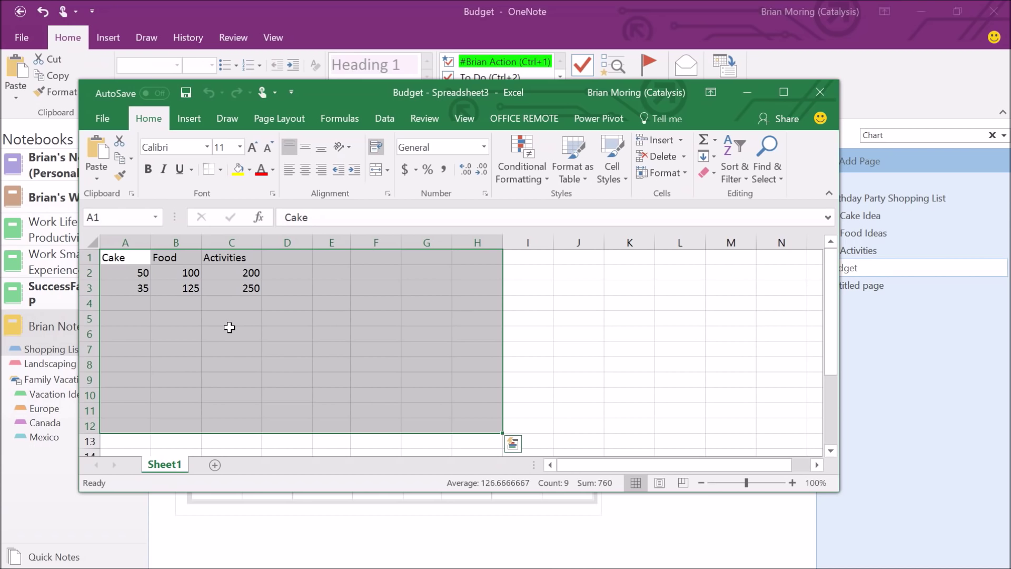
click(134, 257)
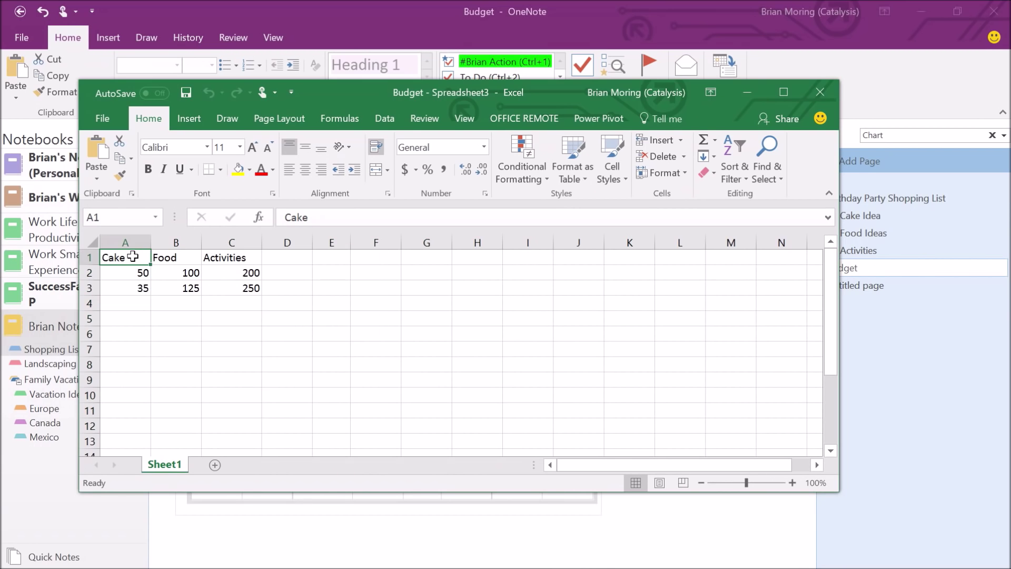
drag(118, 258, 238, 296)
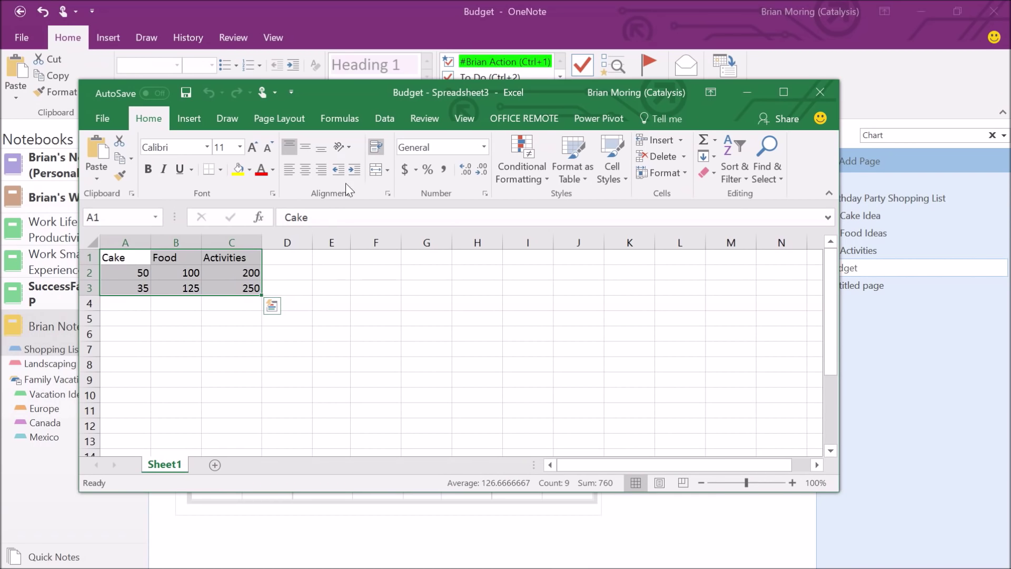
click(189, 118)
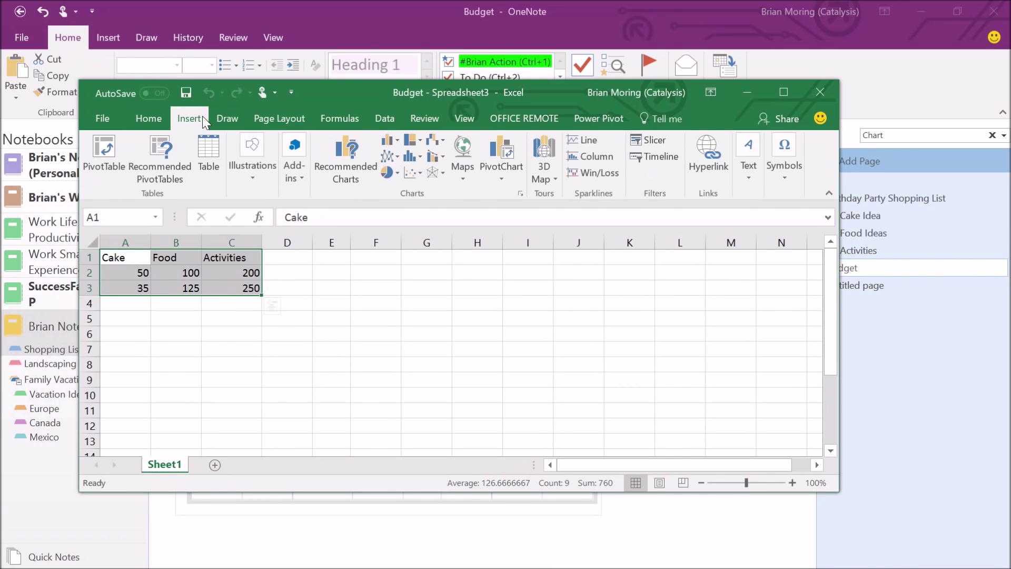
click(356, 150)
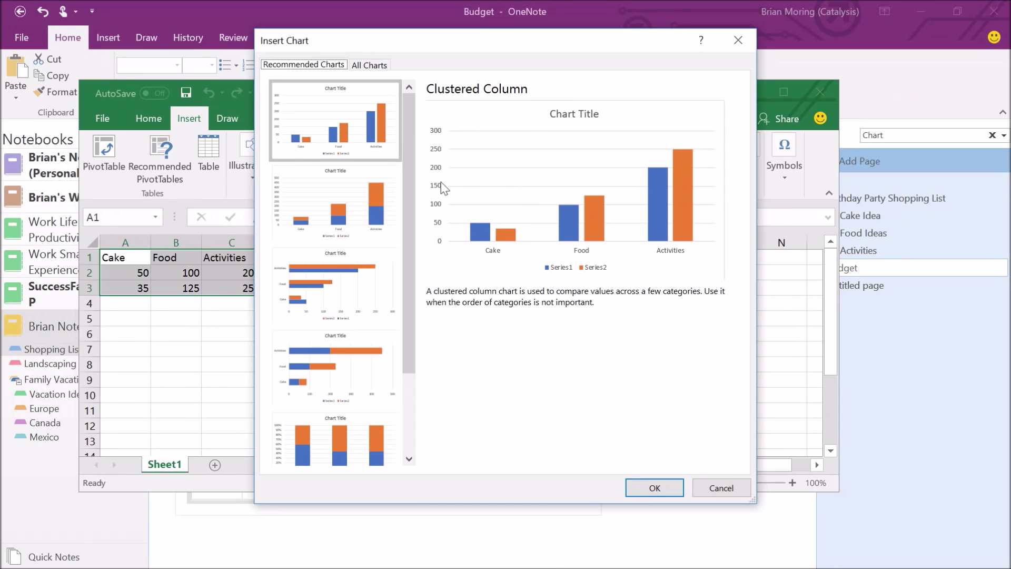
click(648, 488)
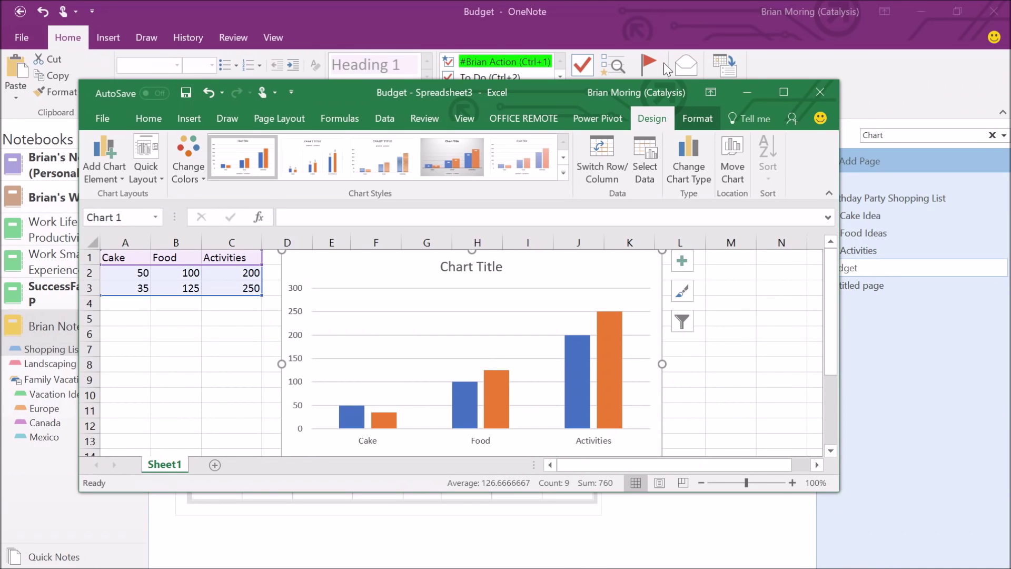
Step: Close the Excel spreadsheet and dismiss the file alert to return to the Budget page in OneNote
click(819, 93)
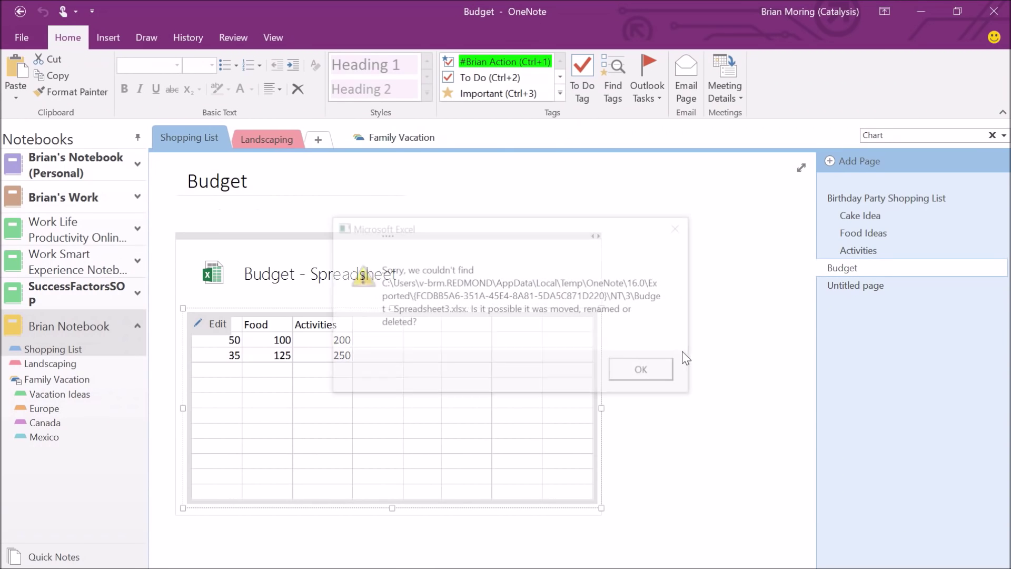
click(631, 372)
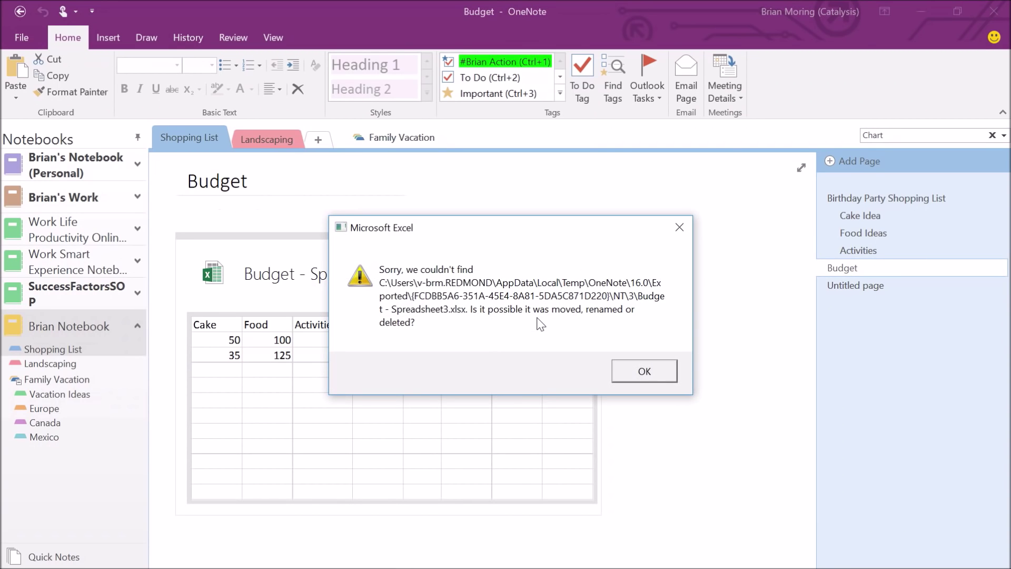
click(644, 369)
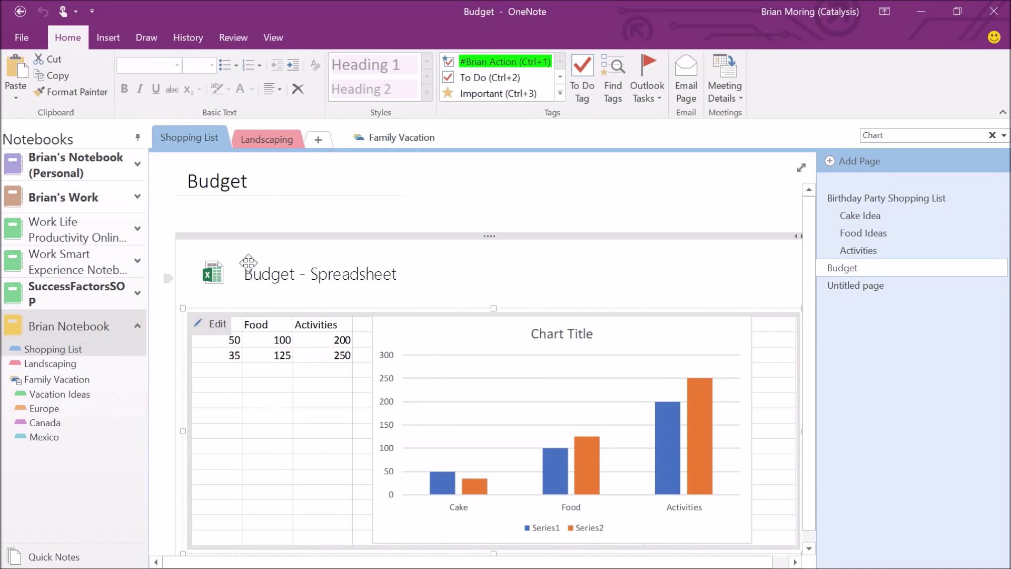
Step: Set the embedded budget spreadsheet to display only Chart 1, leaving out Display Everything and Sheet1
right_click(312, 278)
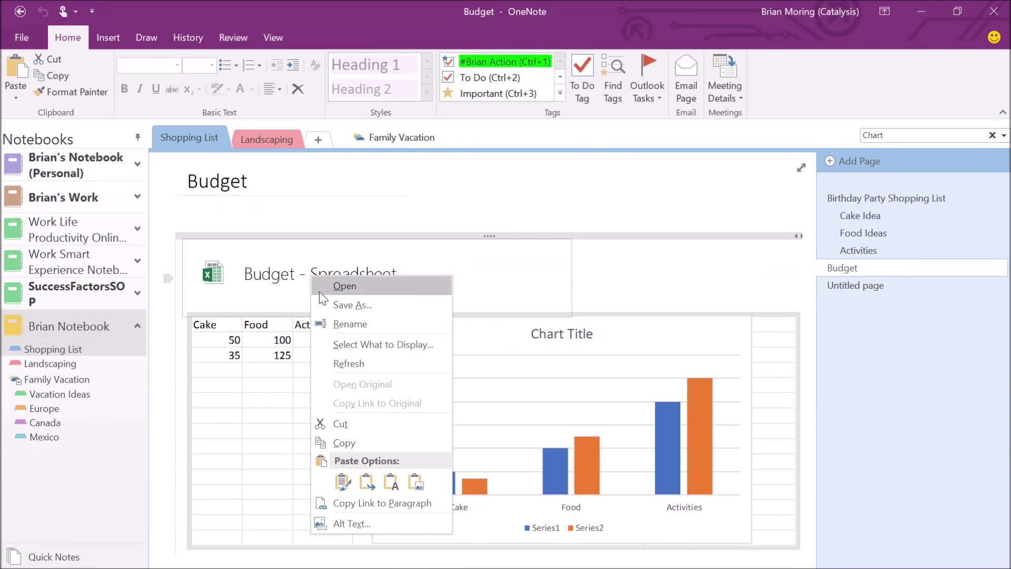
click(348, 344)
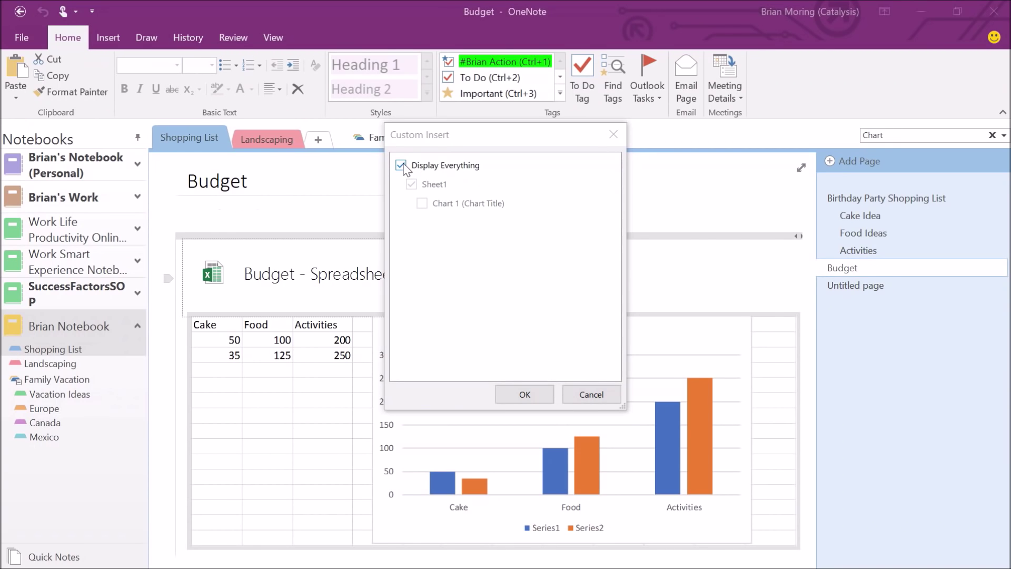
click(402, 165)
click(411, 184)
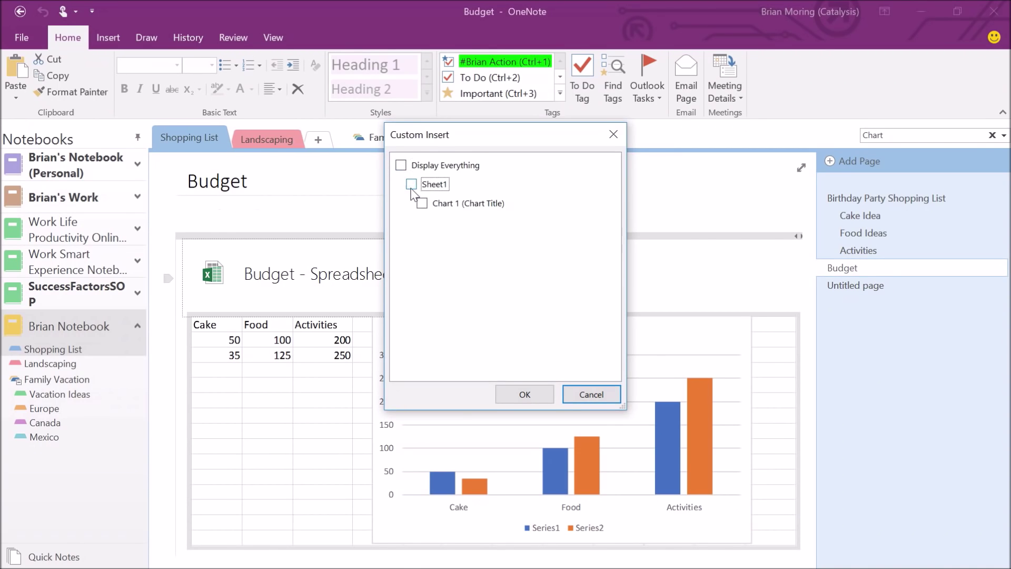
click(422, 204)
click(527, 403)
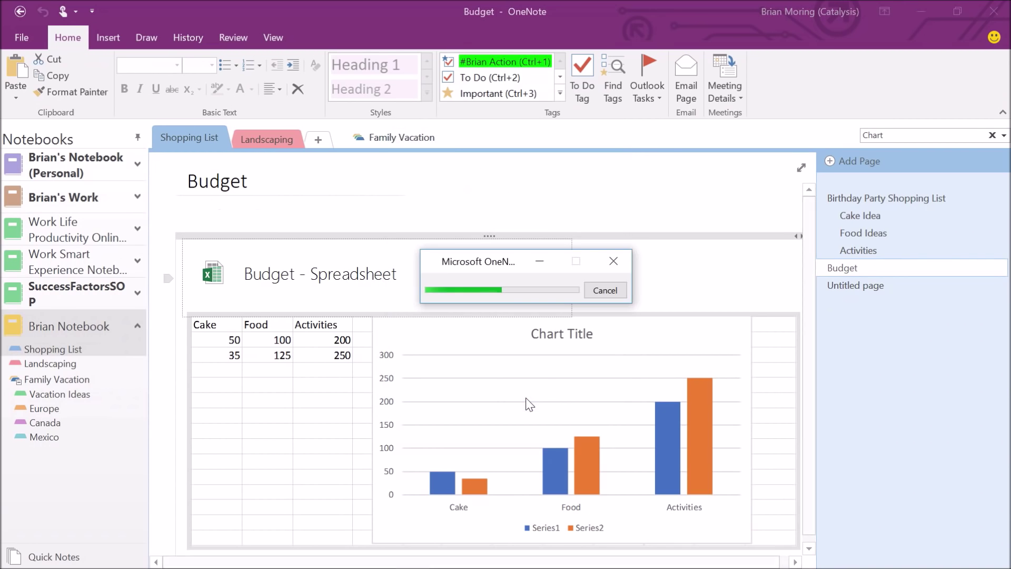
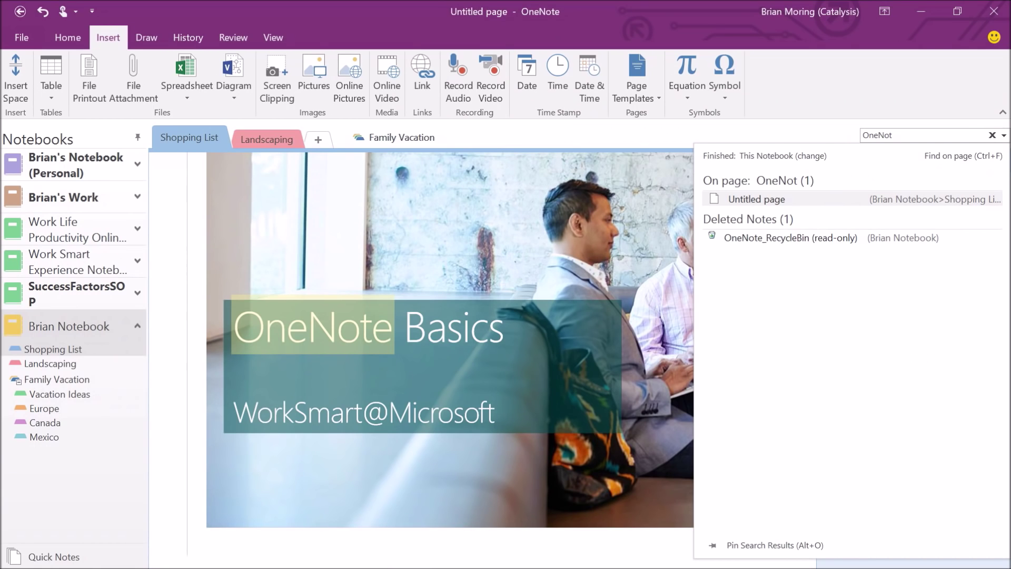
Step: Clear the notebook search and mark up the title slide in red ink with circles around both text lines, a plus sign and an arrow
click(993, 135)
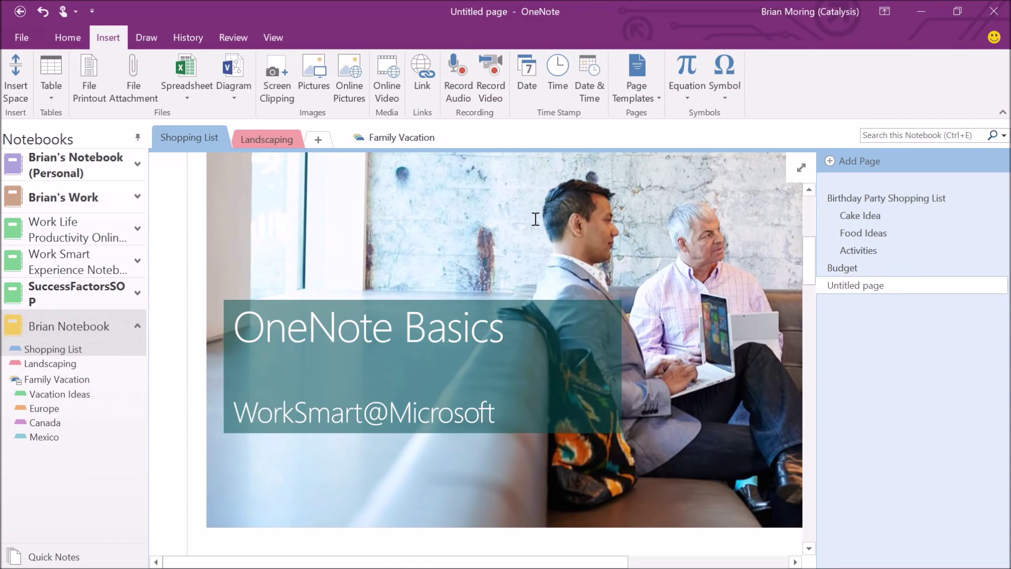
click(148, 39)
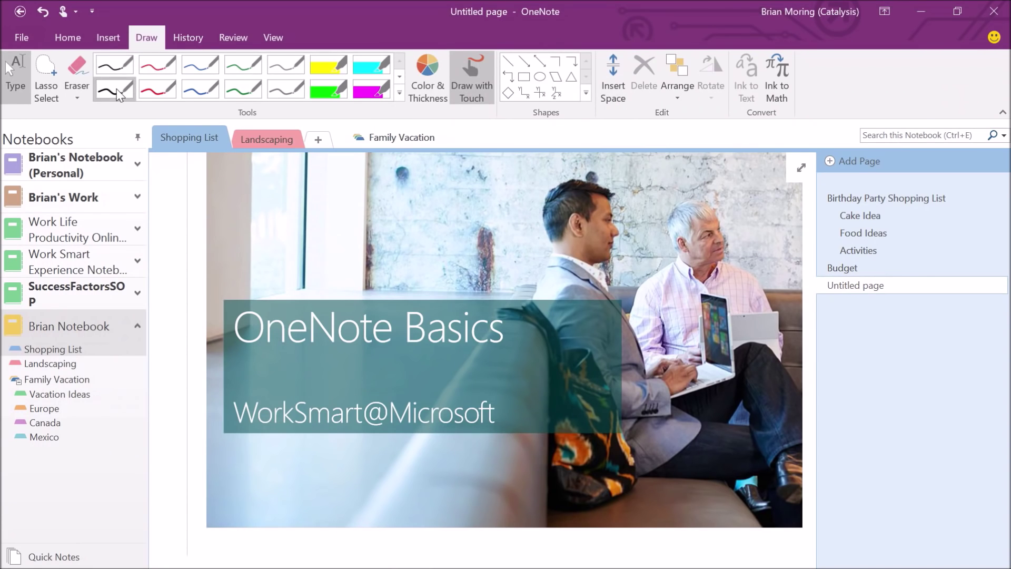
click(159, 91)
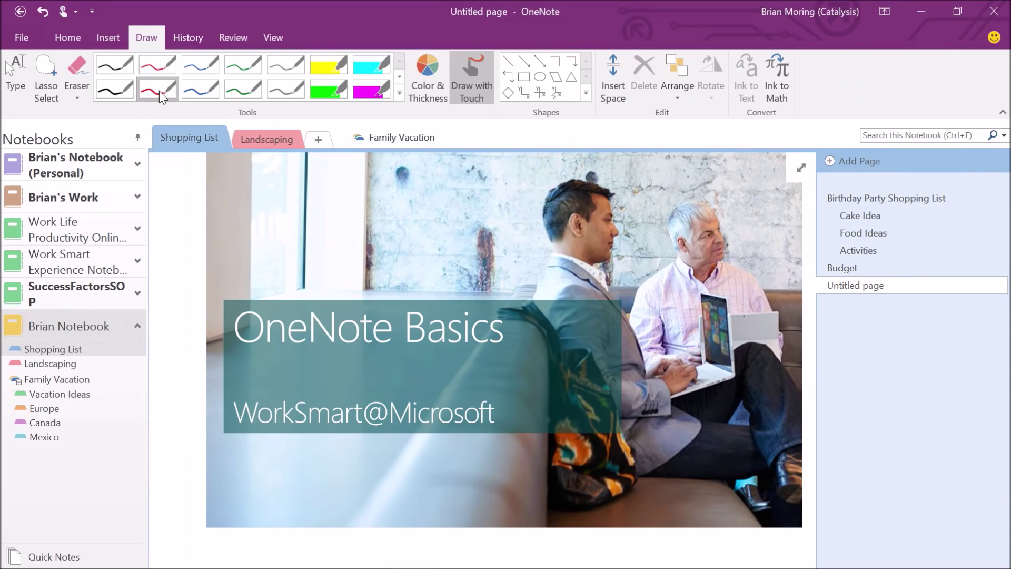
mouse_move(408, 263)
mouse_down()
mouse_move(220, 287)
mouse_move(500, 415)
mouse_move(363, 255)
mouse_move(327, 262)
mouse_up()
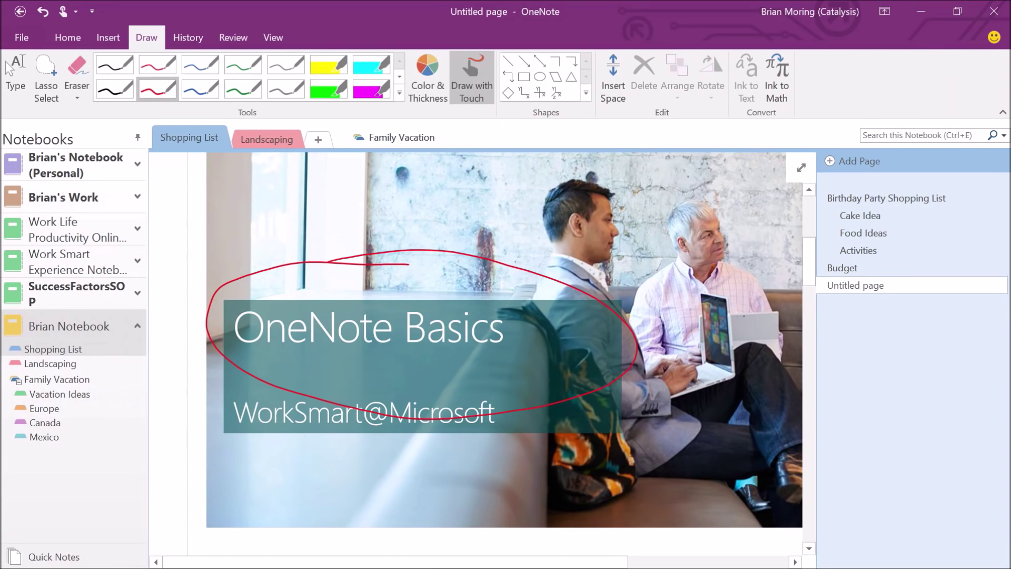
mouse_move(557, 298)
mouse_down()
mouse_move(556, 348)
mouse_move(580, 318)
mouse_up()
mouse_move(416, 364)
mouse_down()
mouse_move(200, 413)
mouse_move(570, 392)
mouse_move(337, 352)
mouse_up()
mouse_move(571, 416)
mouse_down()
mouse_move(685, 466)
mouse_move(721, 450)
mouse_move(679, 485)
mouse_up()
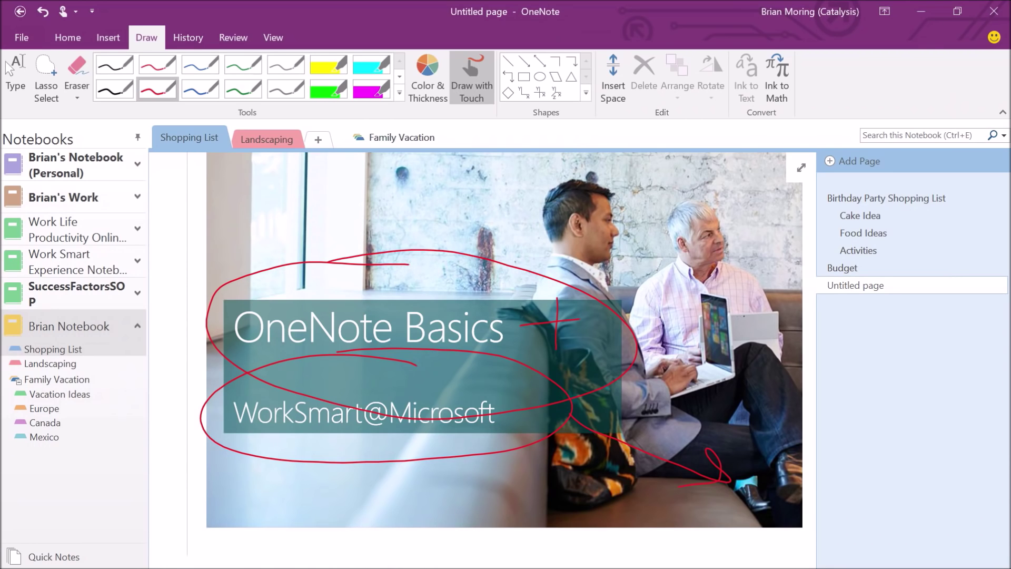
key(Escape)
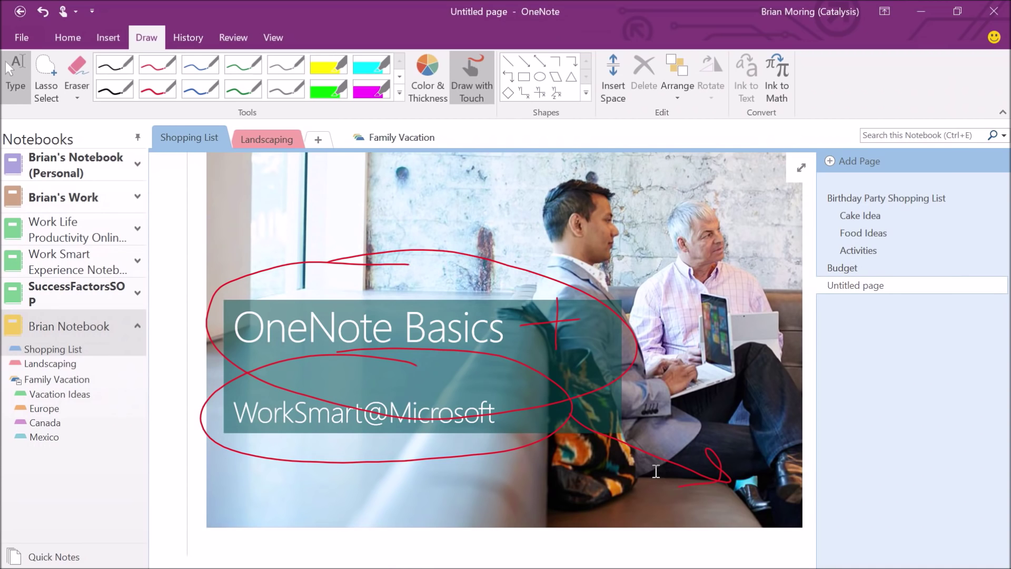
Step: Add a new page with the note "I can type here" and a separate note "Over here" near the page's right edge
scroll(657, 471, down, 3)
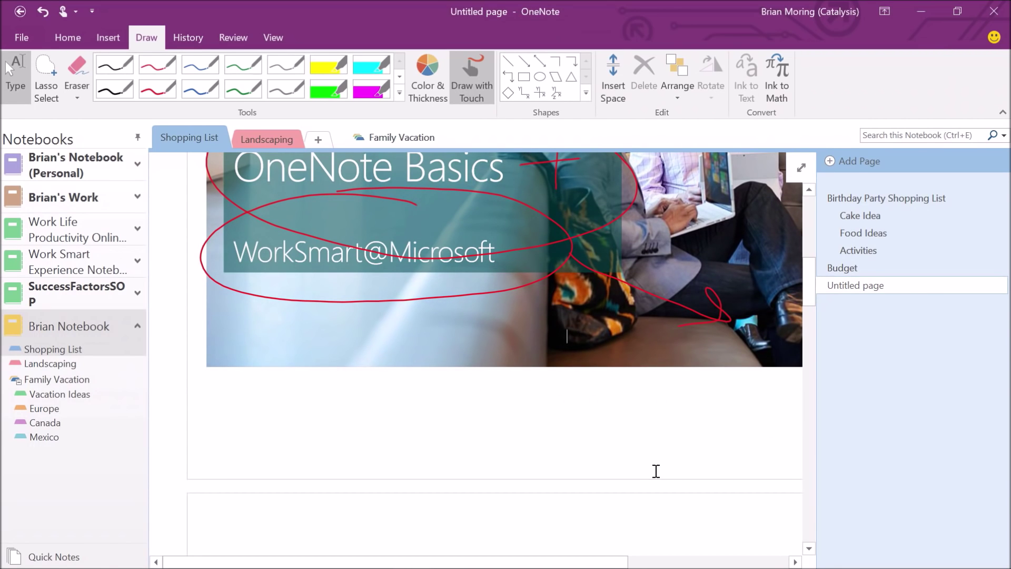
click(862, 163)
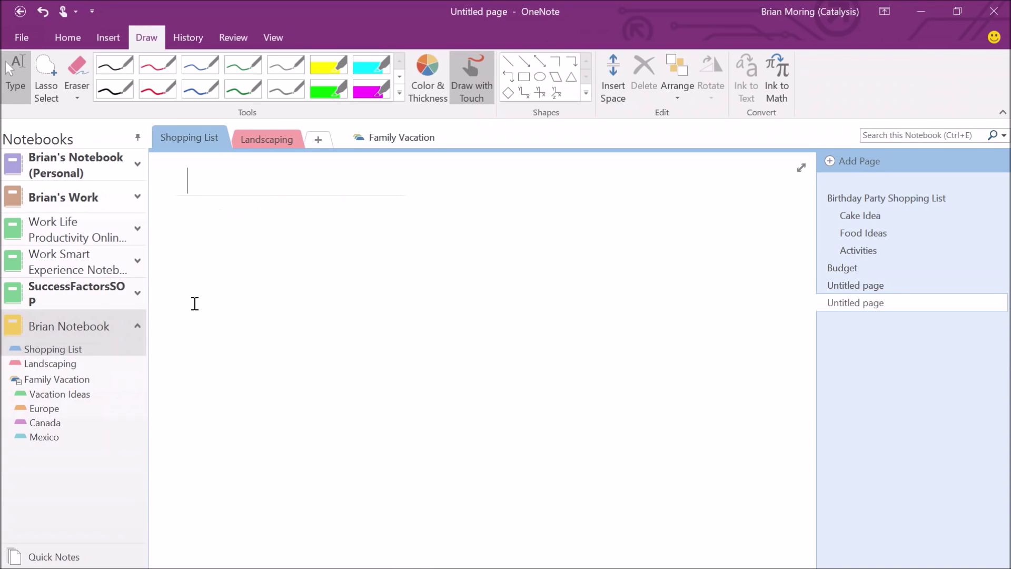
text(I can)
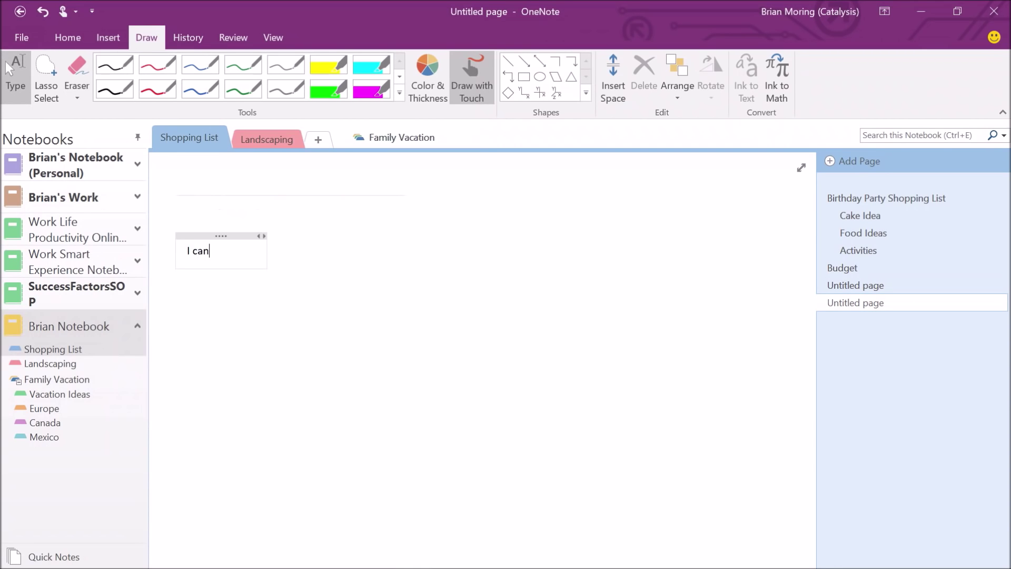
text( type here)
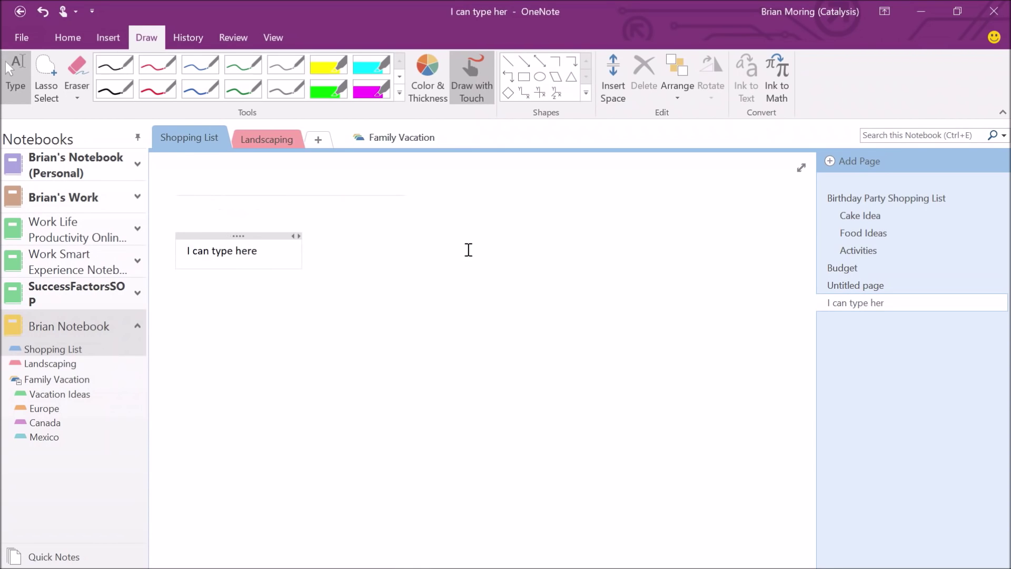
click(720, 270)
text(Over here)
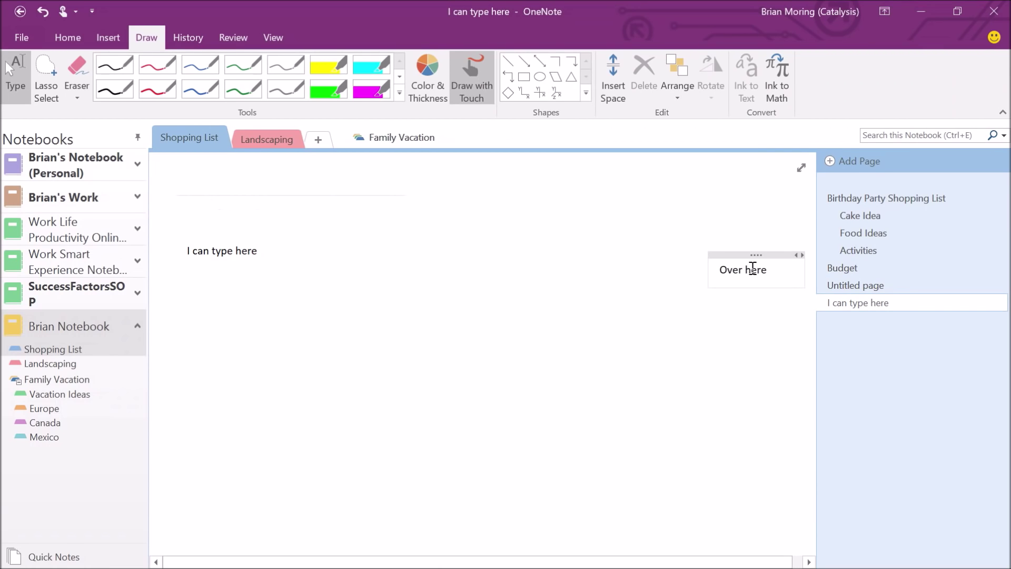
Step: Add a "Down here" note low on the page and move its container up to just below "I can type here"
click(487, 480)
text(Down here)
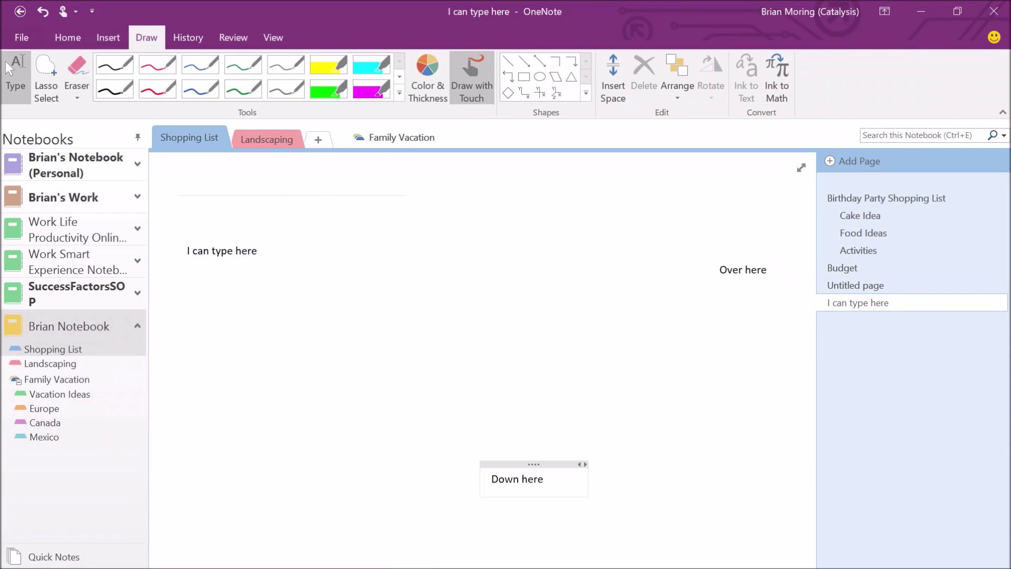
drag(510, 463, 265, 342)
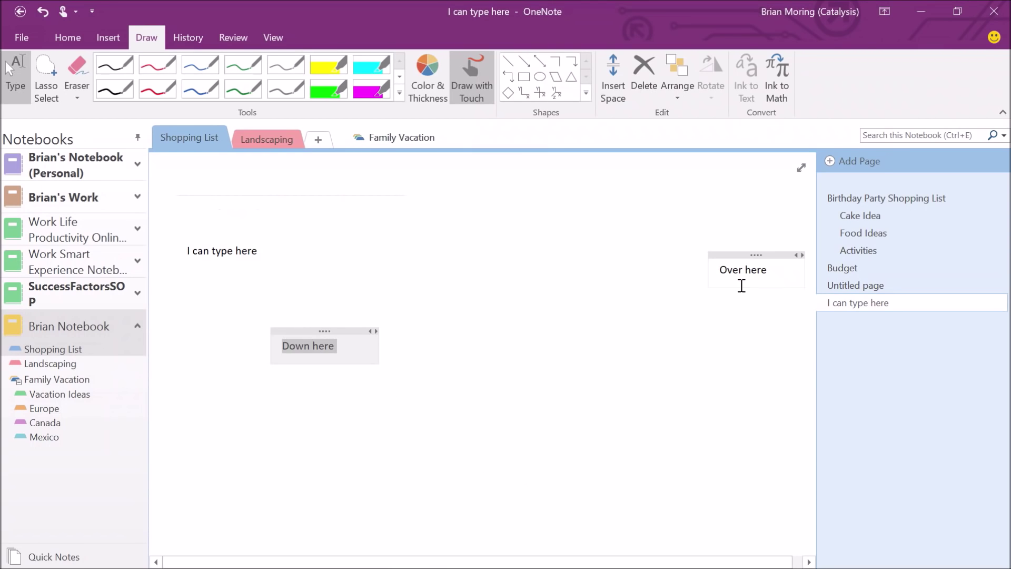
Step: Move the "Over here" note container between the "I can type here" and "Down here" notes
drag(741, 255, 332, 275)
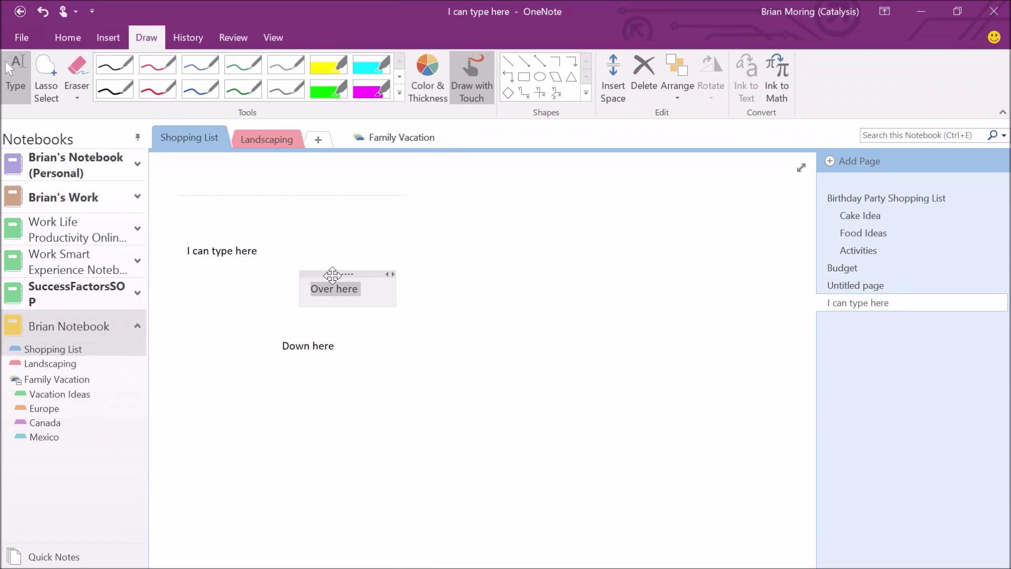
click(166, 360)
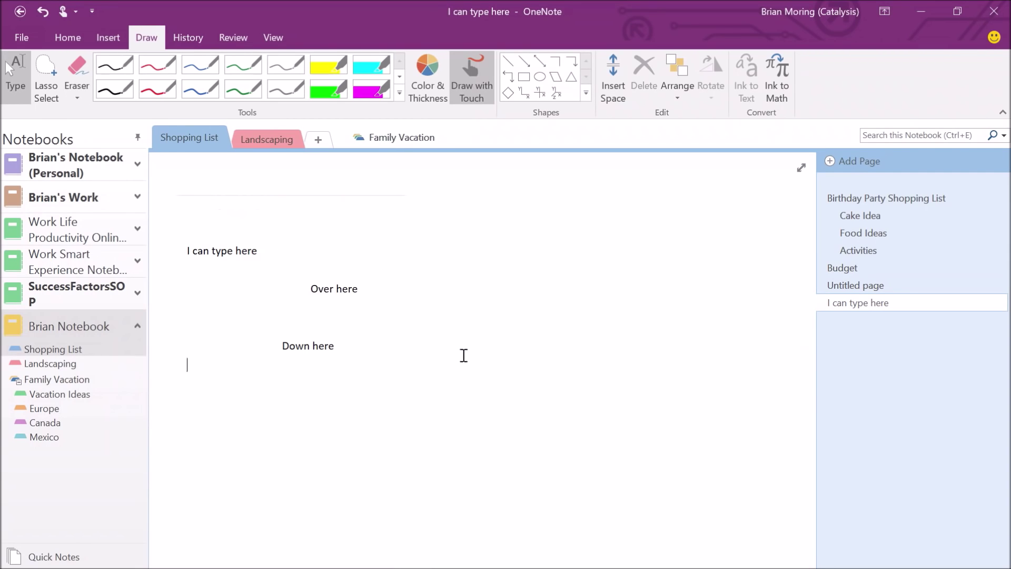
Step: Handwrite "Hello" in large red ink below and beside the "Down here" note, and return to text entry mode
click(157, 89)
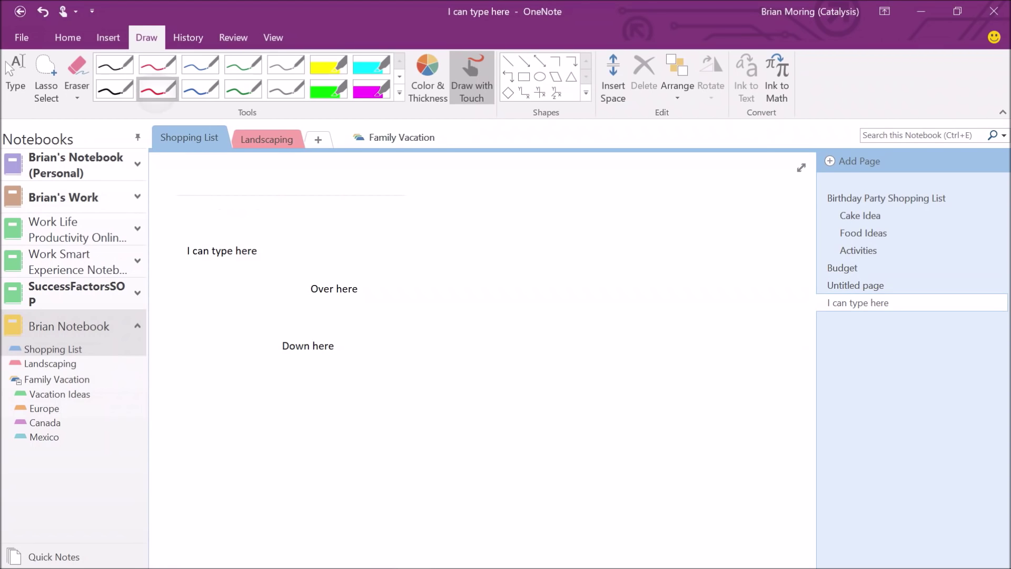
drag(417, 384, 413, 453)
drag(455, 376, 443, 456)
drag(416, 423, 473, 412)
drag(481, 430, 509, 430)
drag(540, 356, 538, 419)
drag(567, 350, 568, 419)
drag(602, 369, 601, 372)
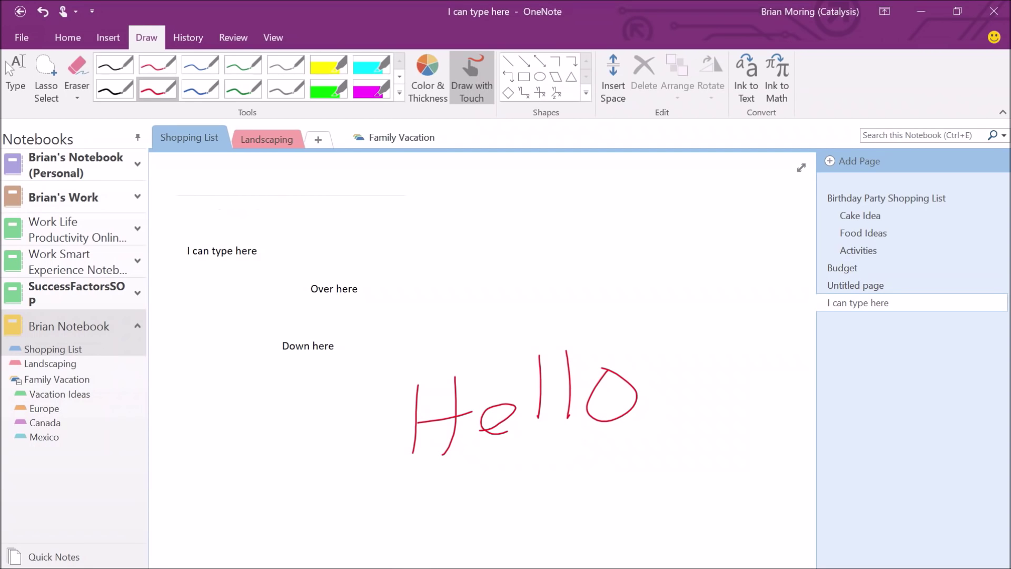
click(15, 79)
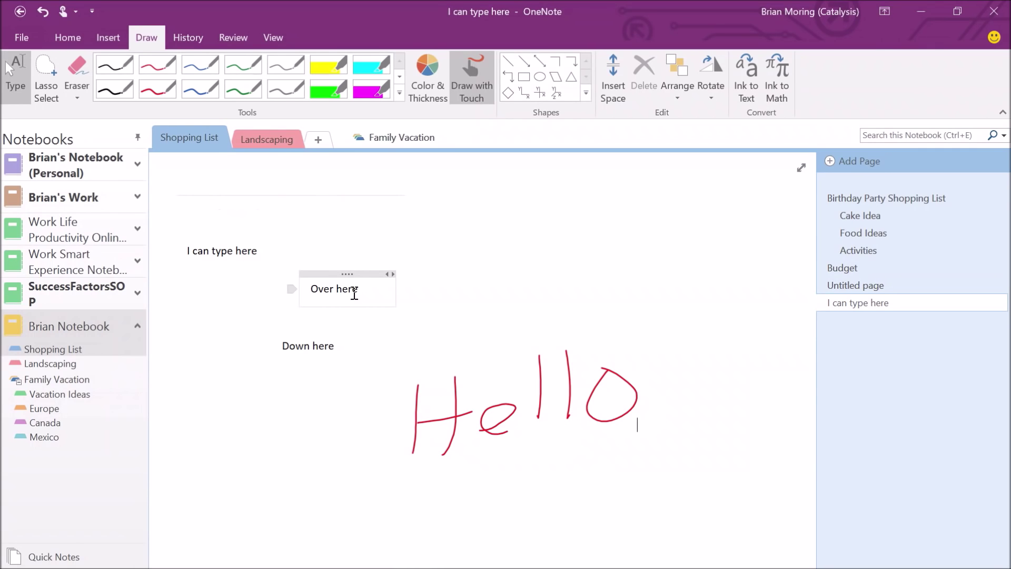
Step: Insert a tall block of vertical space between "I can type here" and "Over here", pushing all content below it down the page
click(108, 40)
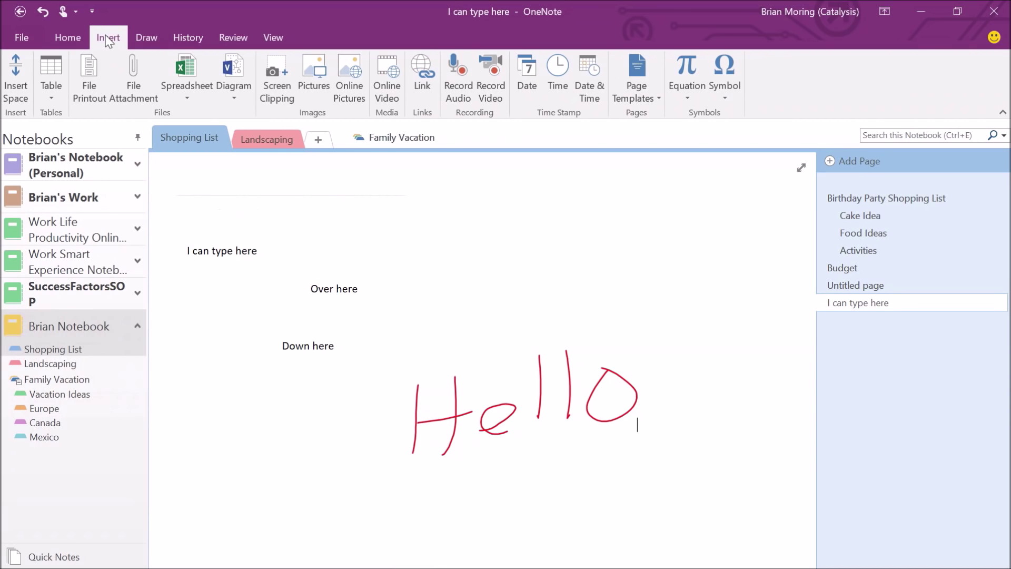
click(11, 86)
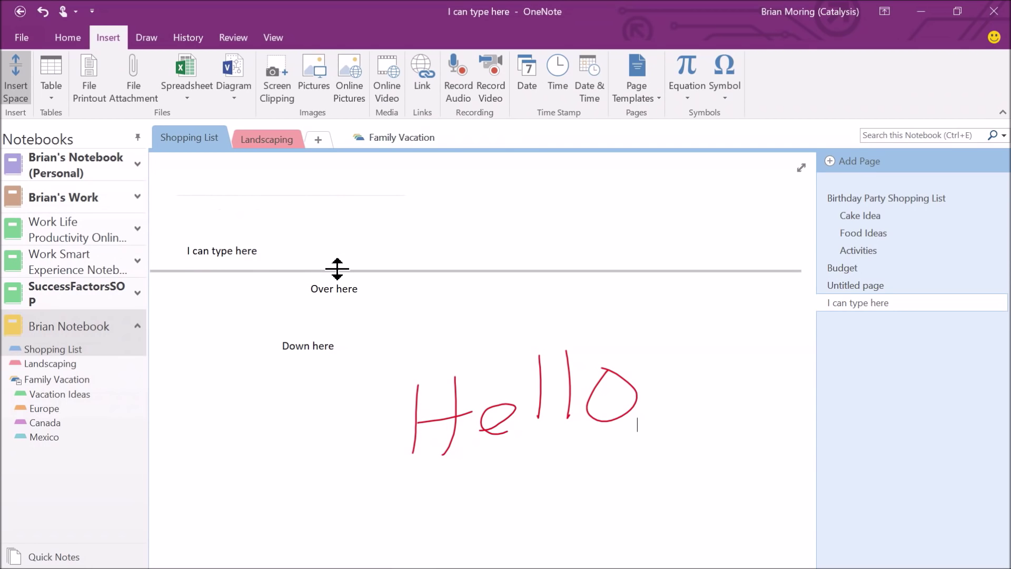
drag(337, 269, 335, 418)
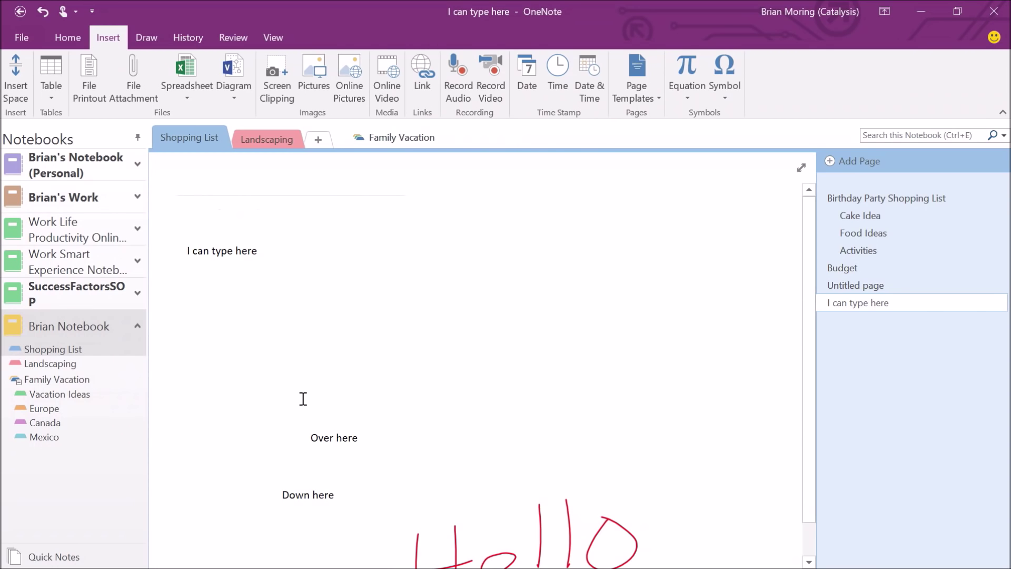
scroll(302, 398, down, 1)
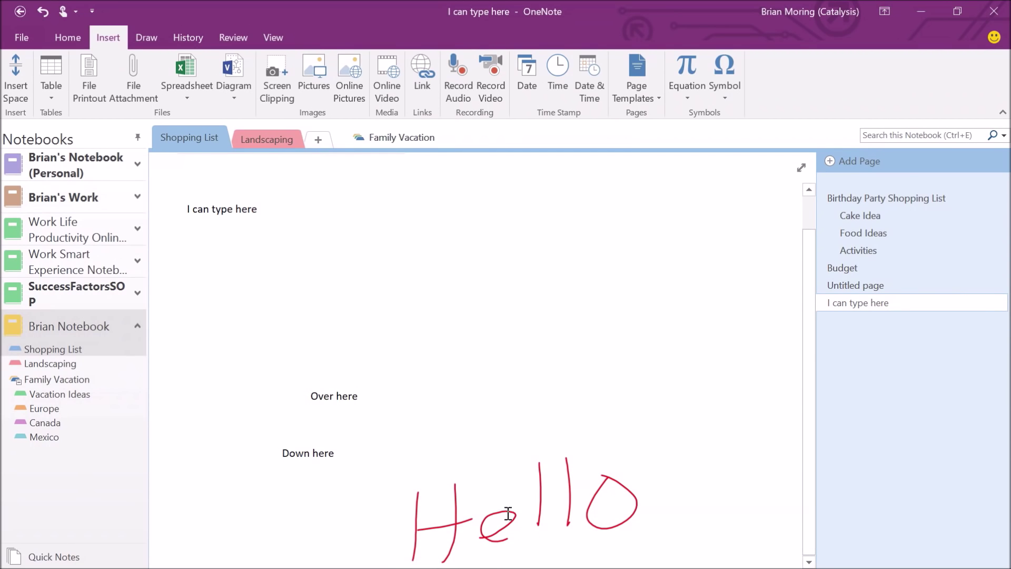
Step: Try converting the handwritten "Hello" to typed text with Ink to Text, and undo the conversion
click(163, 39)
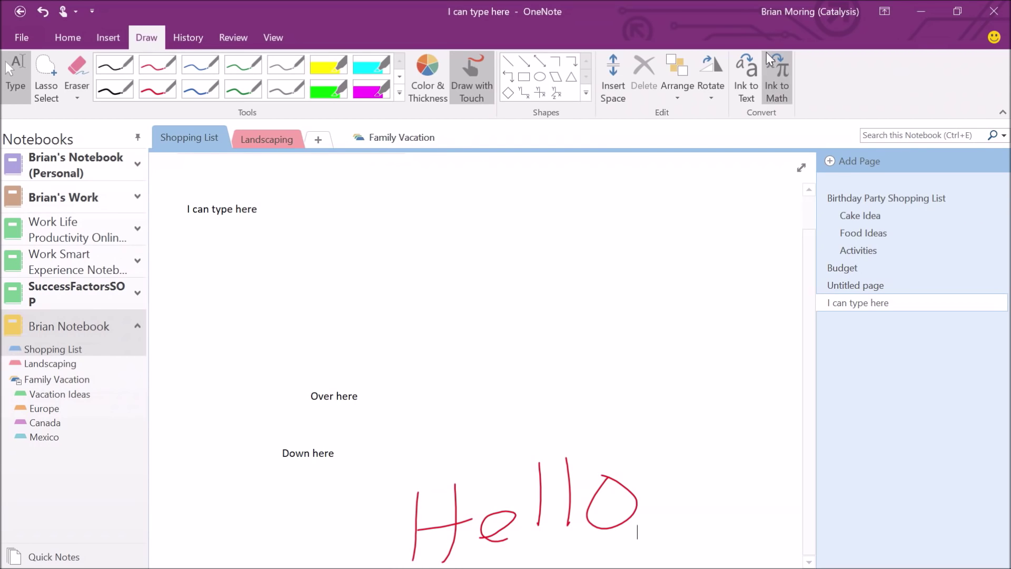
click(745, 71)
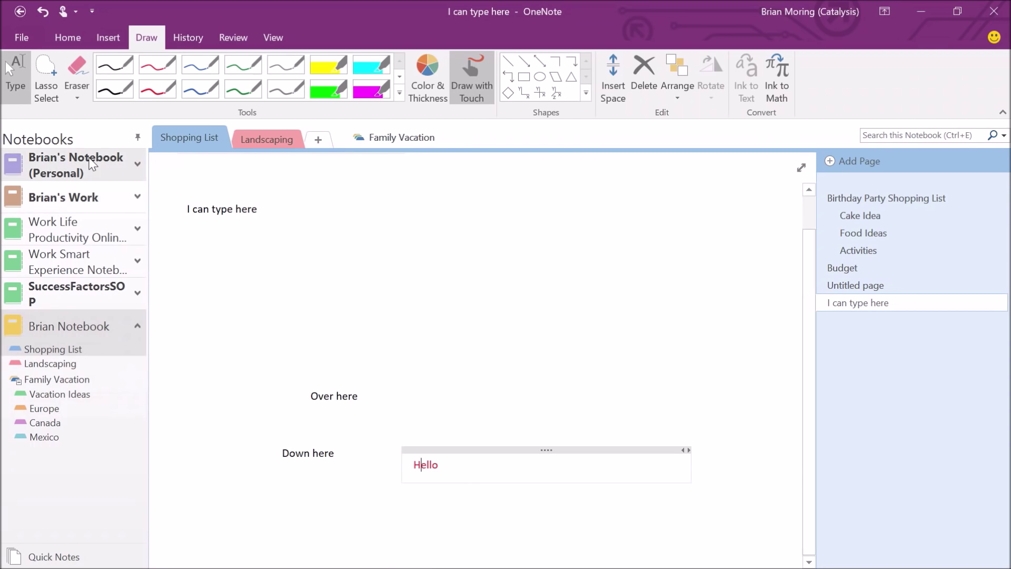
click(46, 7)
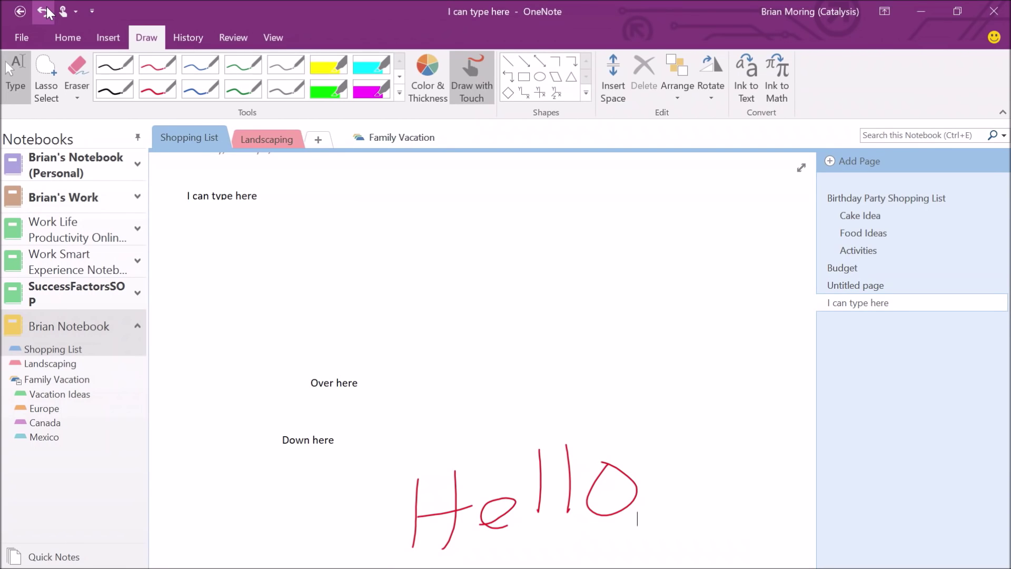
Step: Search the notebook for "Hello"
click(875, 136)
text(Hello)
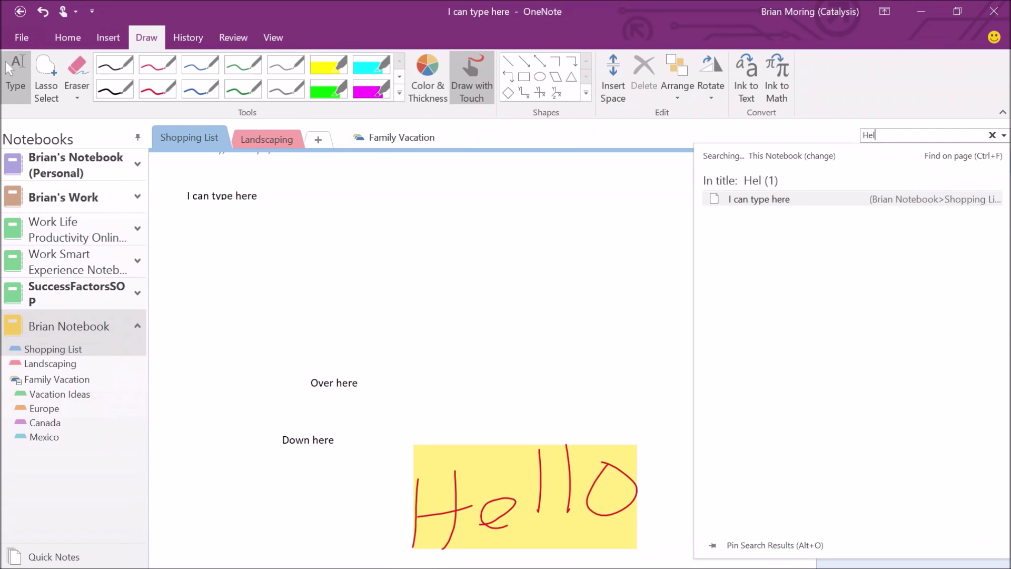